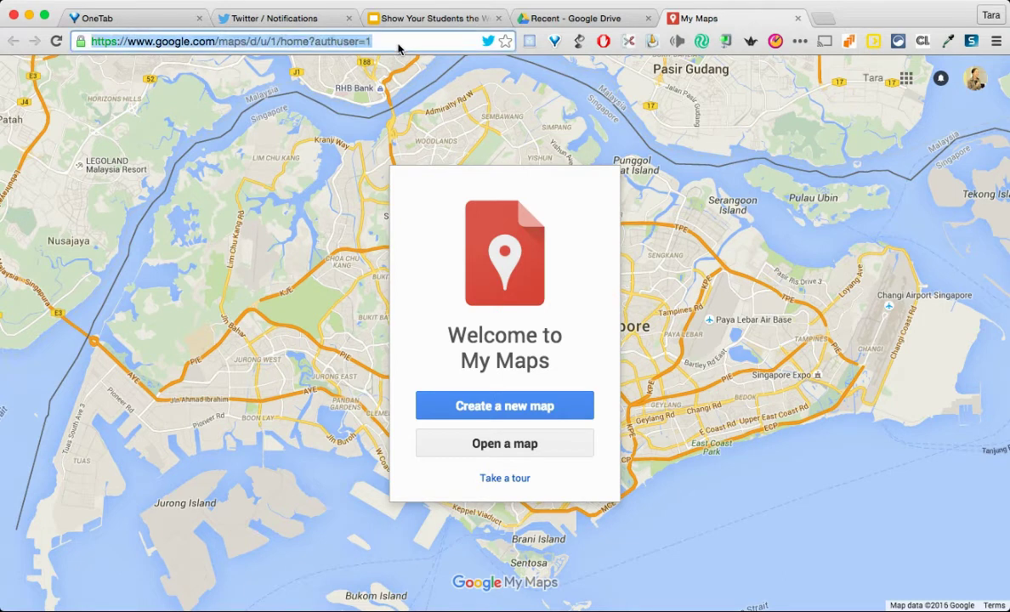
Step: Open google.com/mymaps in the current browser tab
type("google.")
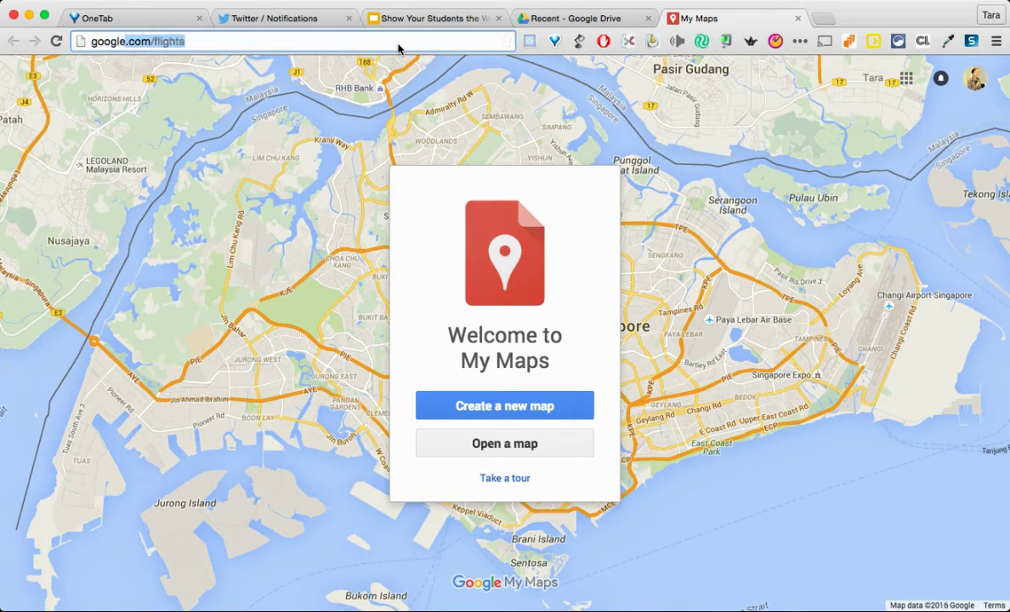
type("com/mymaps")
key("Return")
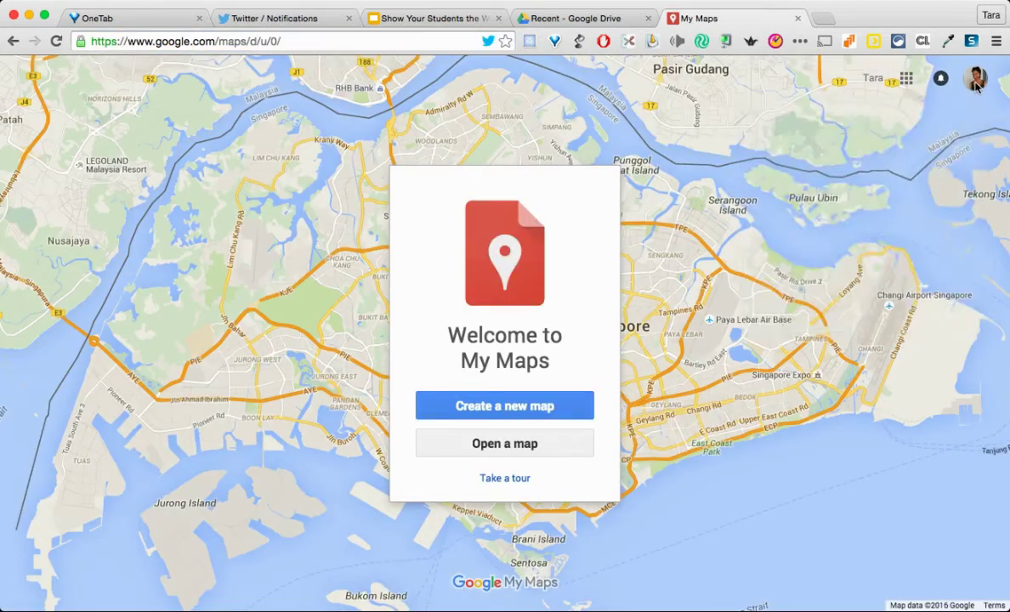
Step: Switch My Maps to the other Google account and close the first account's My Maps page
left_click(975, 80)
left_click(844, 280)
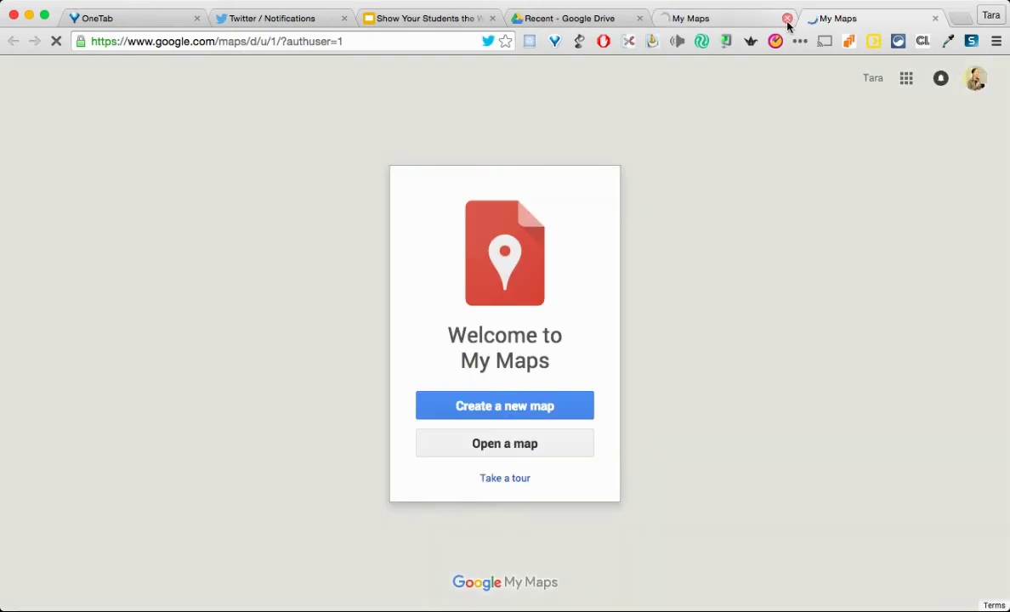
left_click(787, 18)
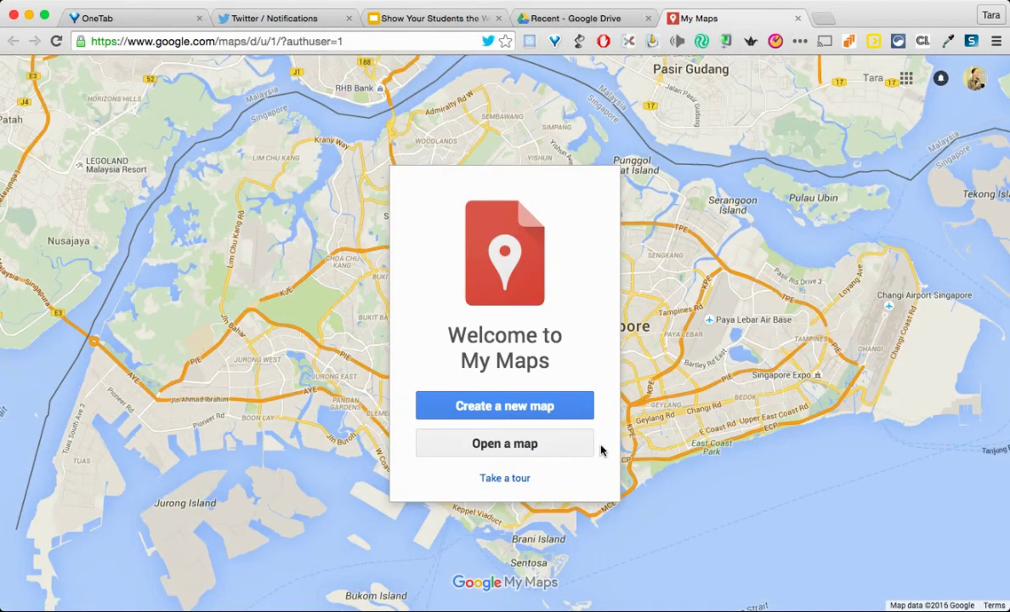
Step: Create a new map and save its title as "Greenland Size"
left_click(531, 407)
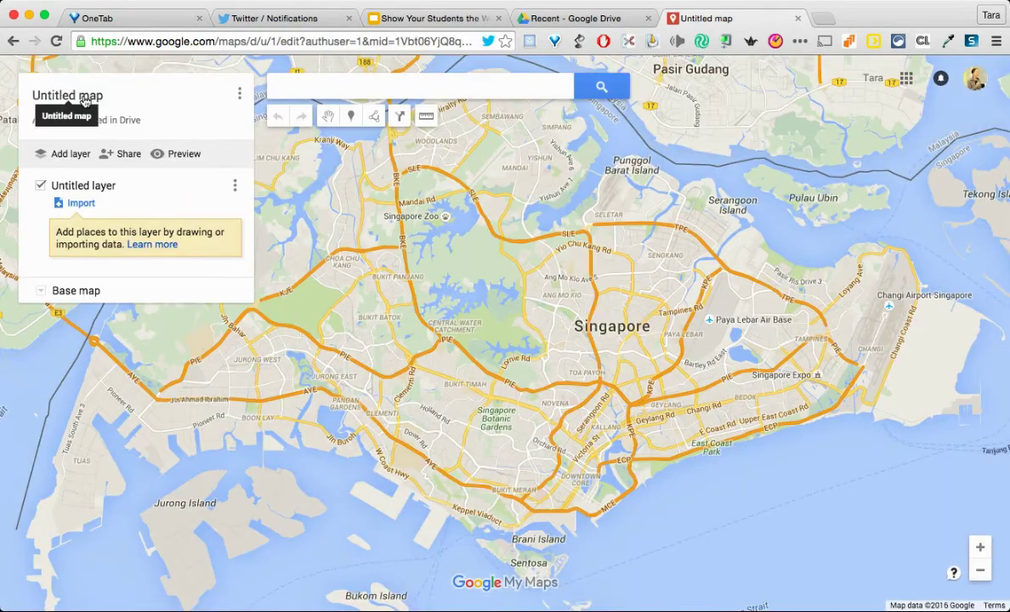
left_click(84, 101)
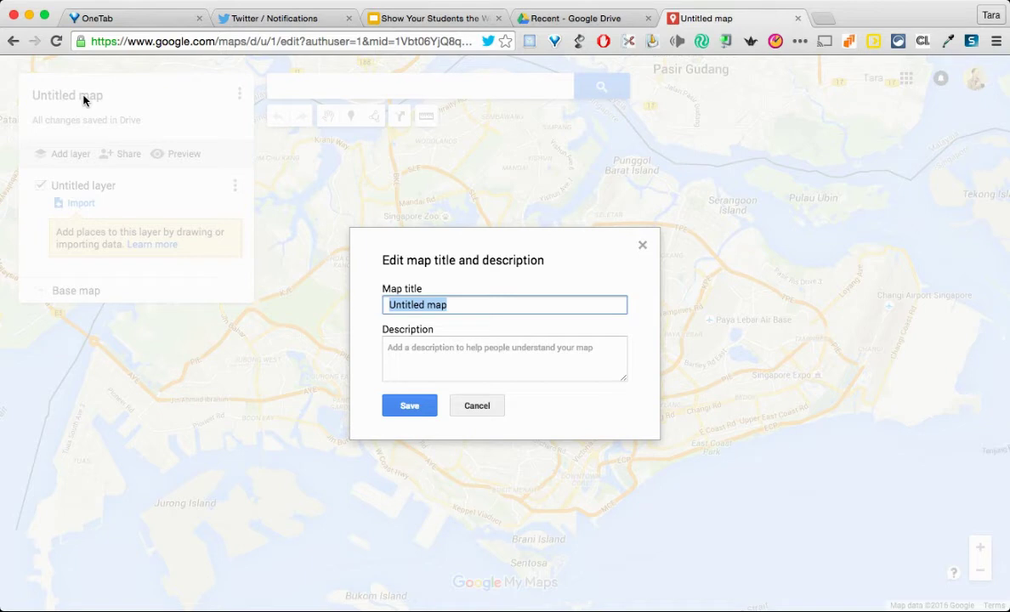
type("Greenland Size")
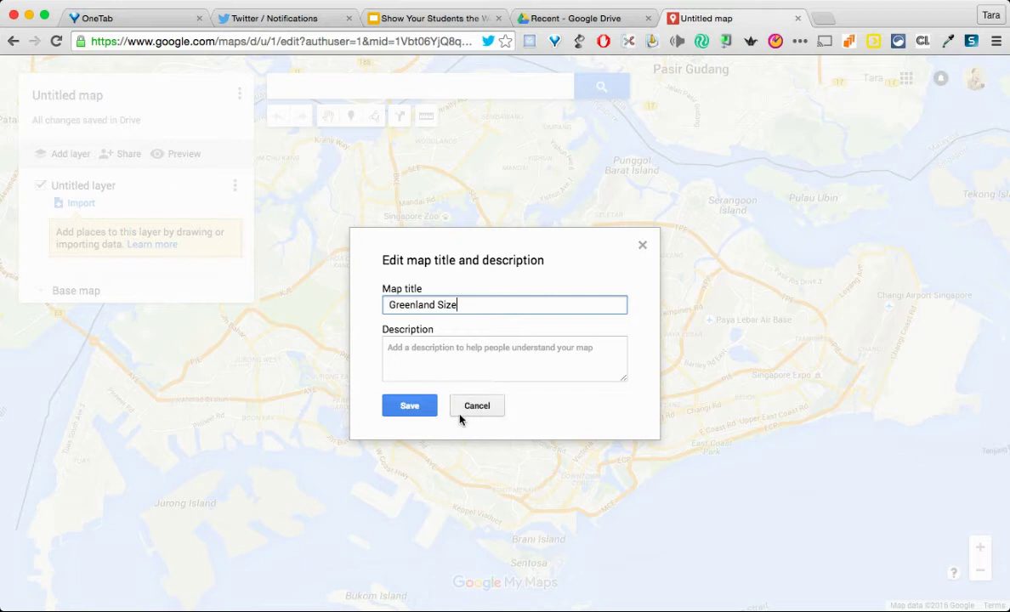
left_click(410, 407)
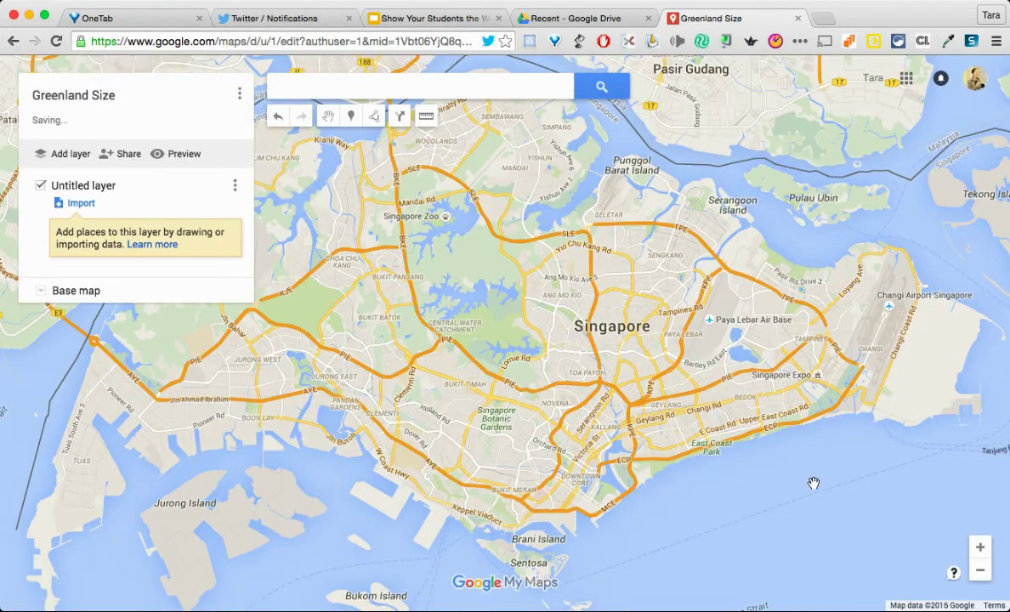
Step: Search the map for Greenland, close its place details and remove the search result from the map
left_click(982, 573)
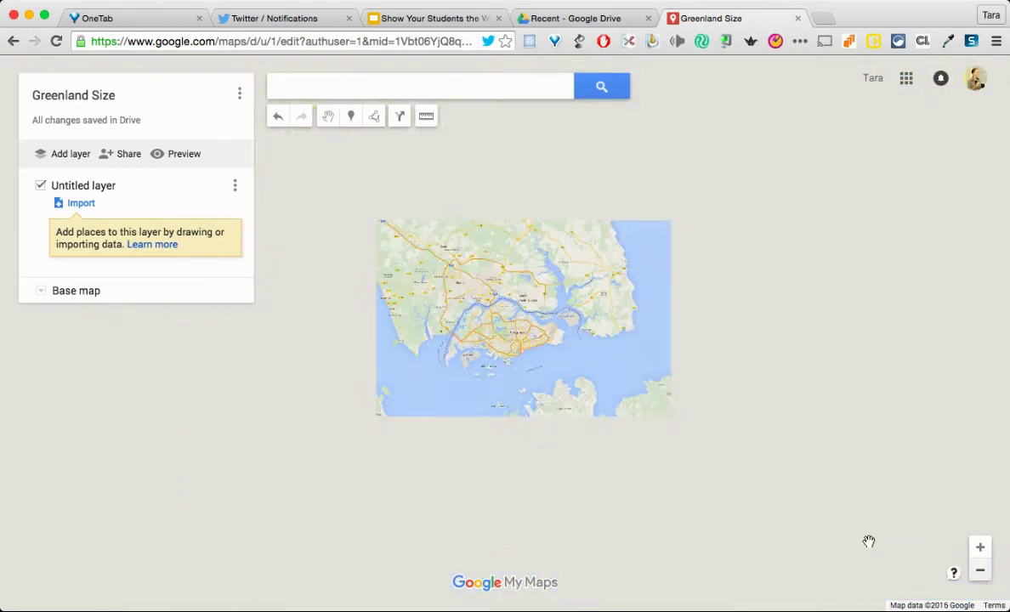
left_click(502, 81)
type("gr")
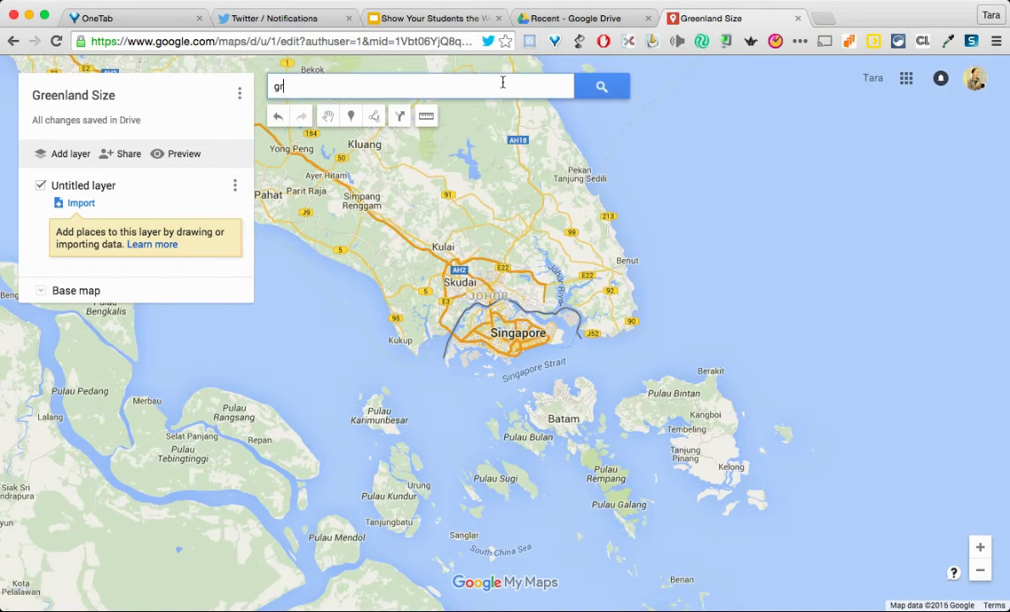
type("eenland")
key("Return")
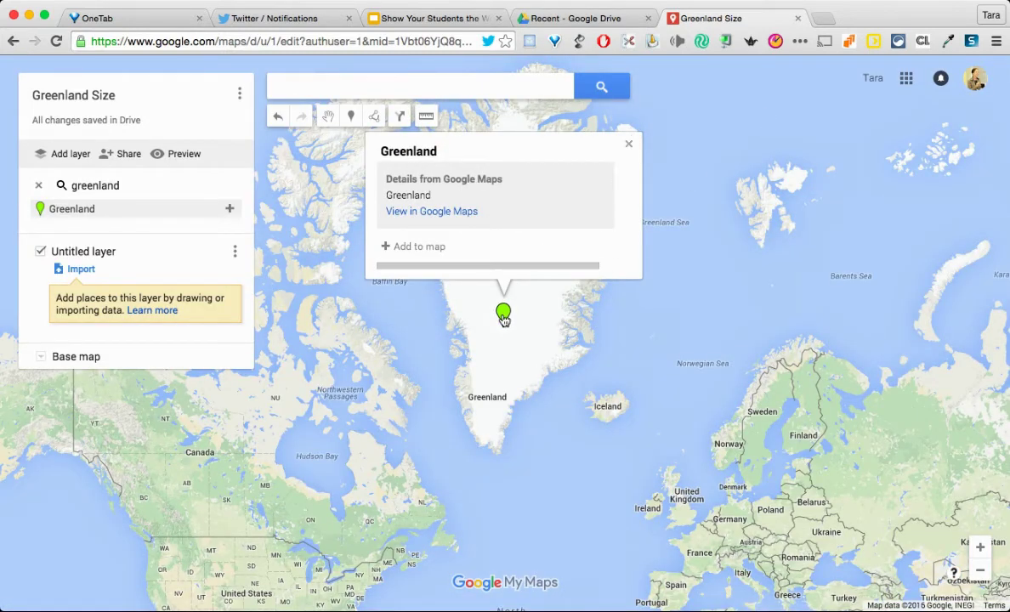
left_click(628, 144)
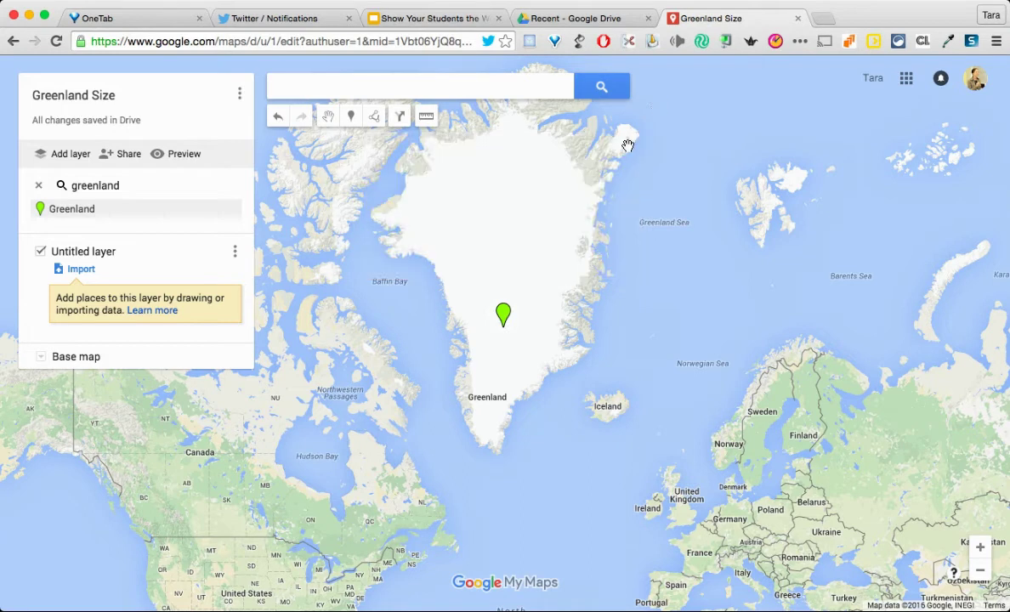
left_click(39, 186)
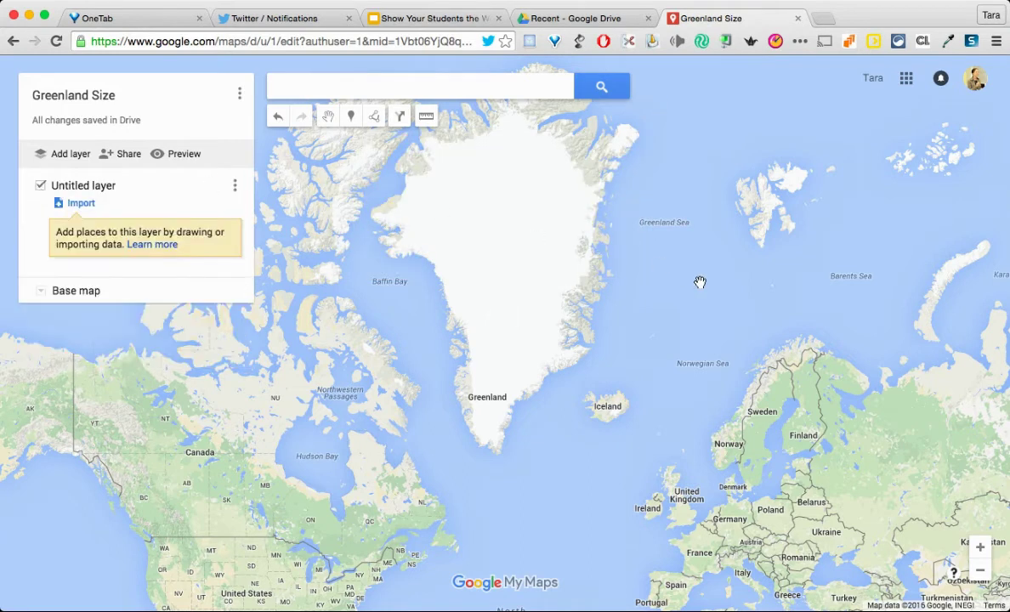
Step: Trace Greenland's coastline as a closed polygon, starting and ending at its northwest coast, and save the shape as "Greenland"
left_click_drag(699, 282, 727, 357)
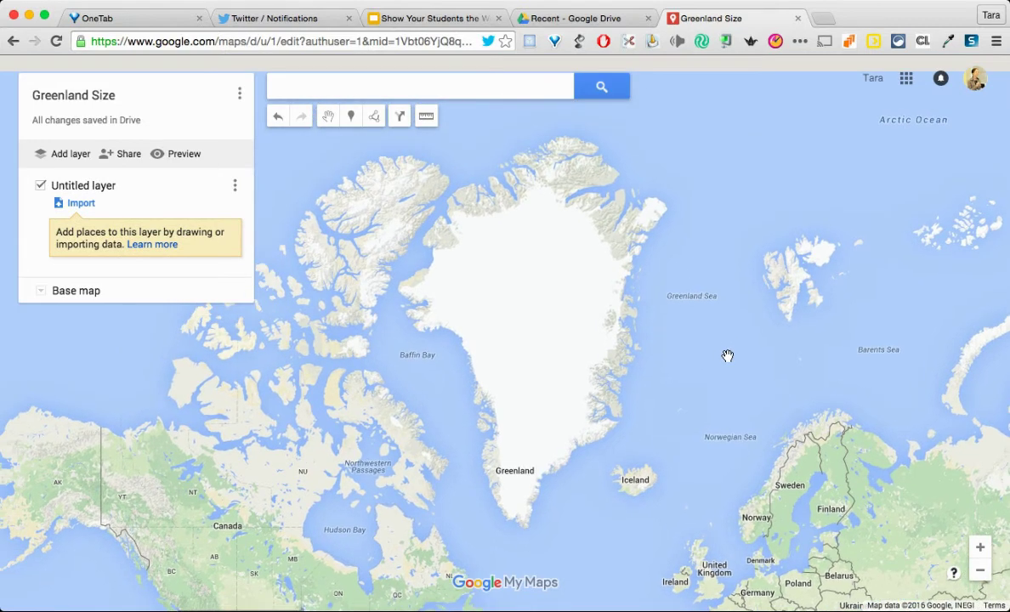
left_click(374, 118)
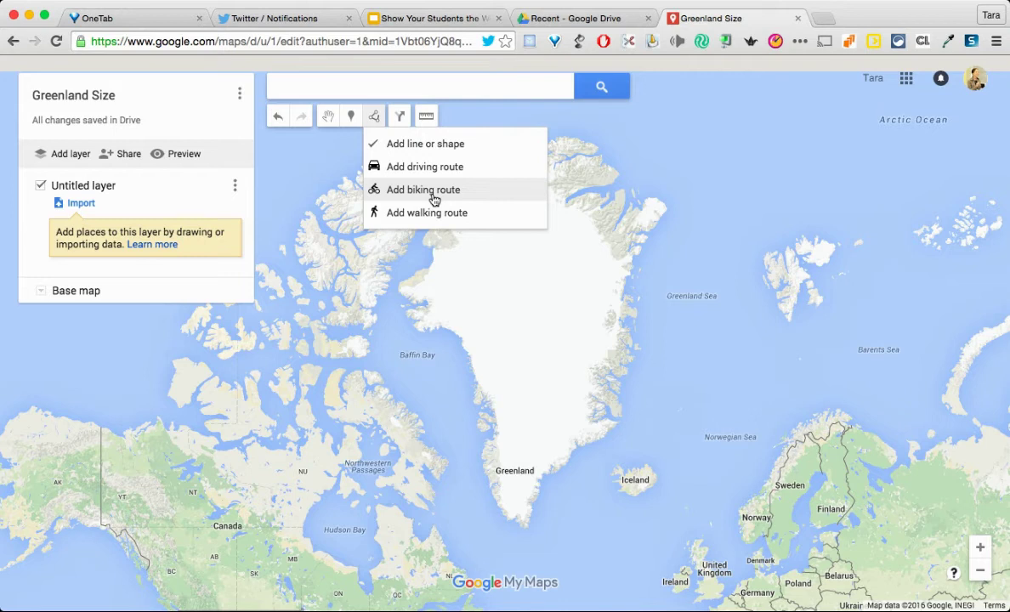
left_click(455, 143)
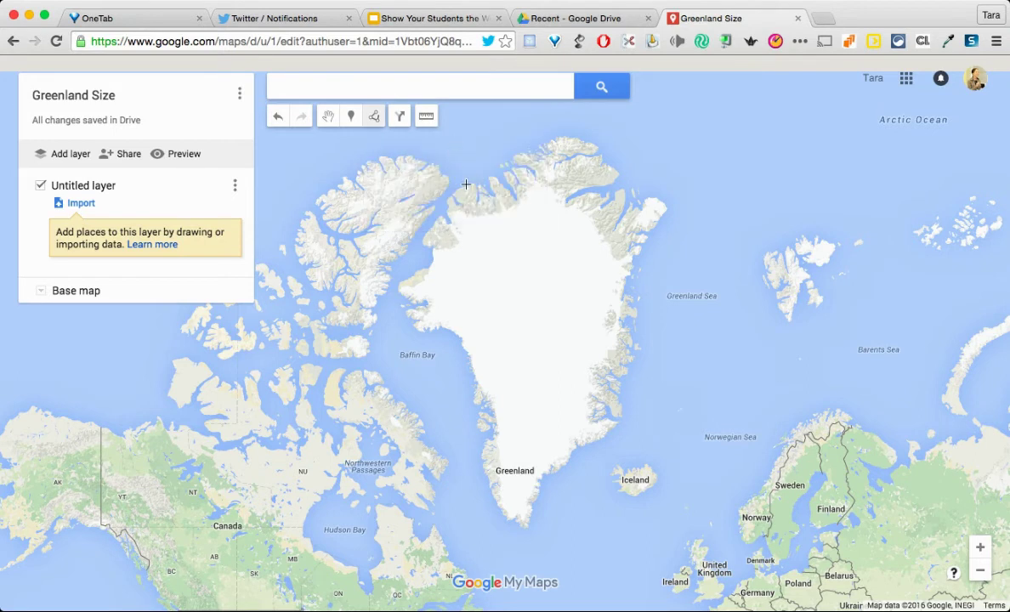
left_click(465, 185)
left_click(435, 221)
left_click(421, 249)
left_click(429, 254)
left_click(429, 262)
left_click(414, 268)
left_click(399, 286)
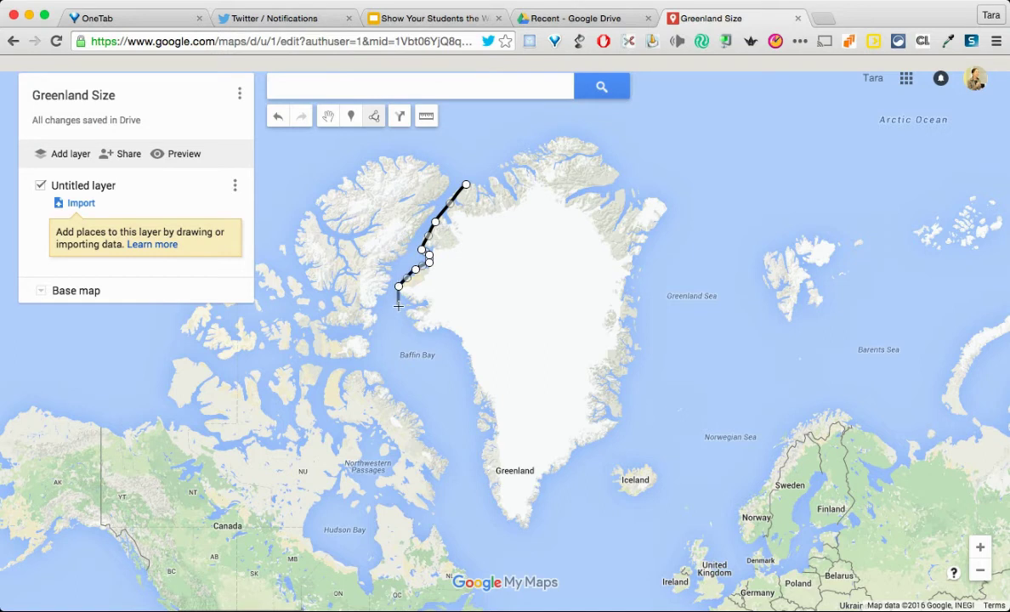
left_click(410, 306)
left_click(398, 313)
left_click(414, 326)
left_click(425, 336)
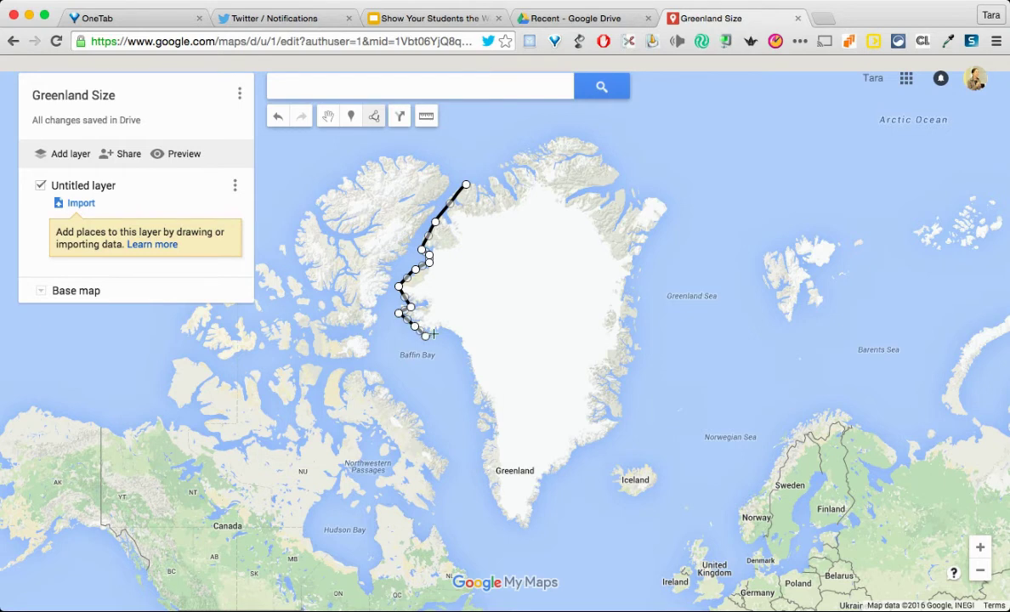
left_click(449, 332)
left_click(461, 351)
left_click(475, 400)
left_click(480, 449)
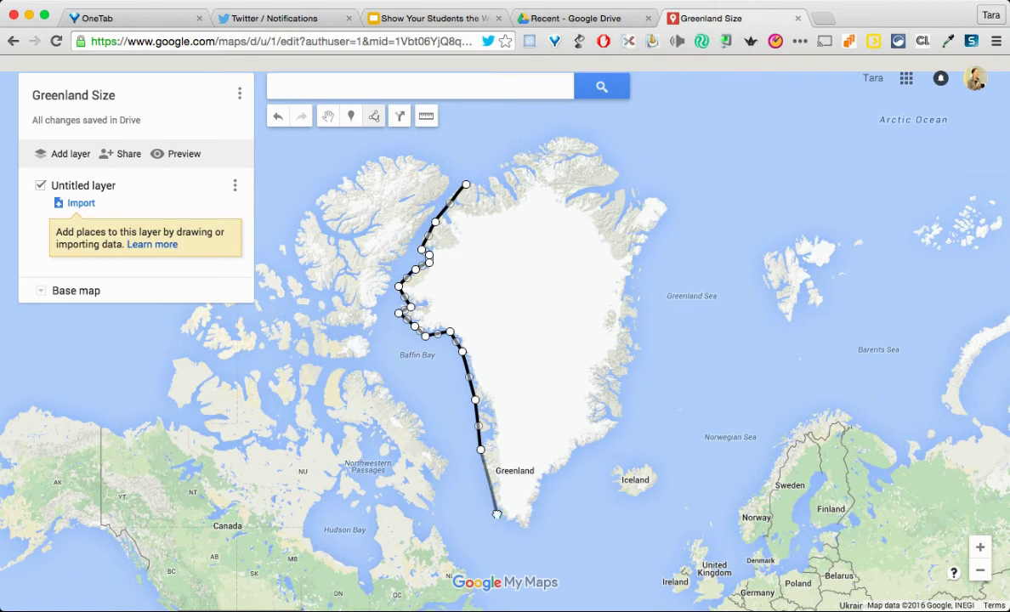
left_click(496, 512)
left_click(521, 530)
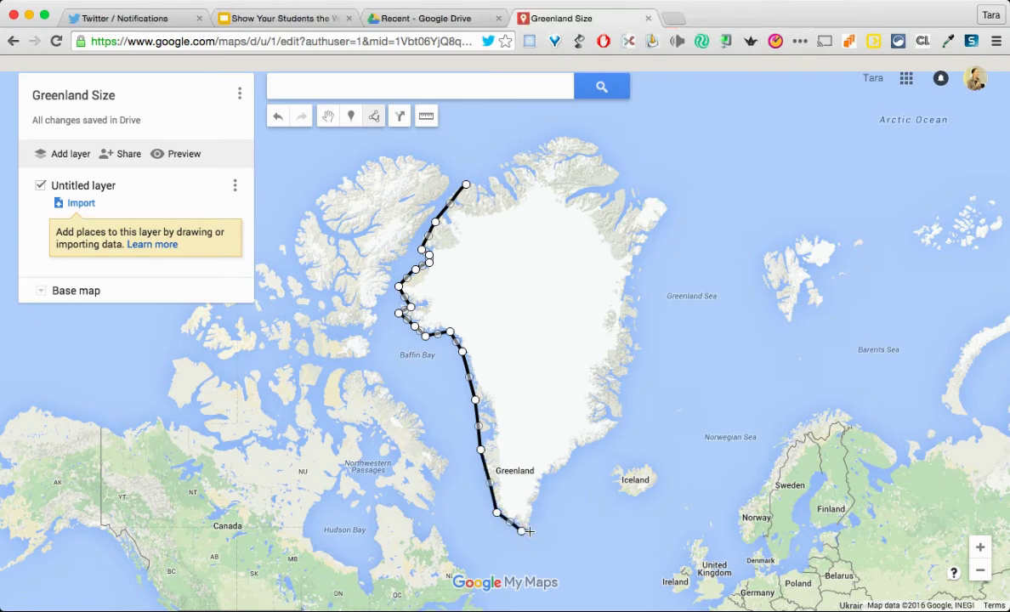
left_click(529, 531)
left_click(541, 490)
left_click(585, 452)
left_click(616, 429)
left_click(624, 392)
left_click(631, 361)
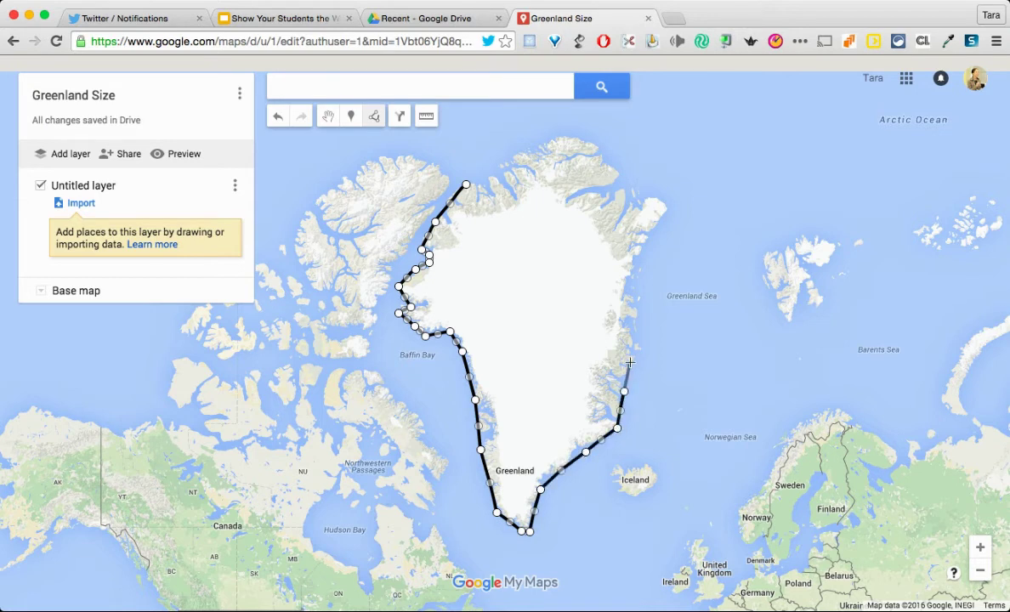
left_click(642, 322)
left_click(640, 290)
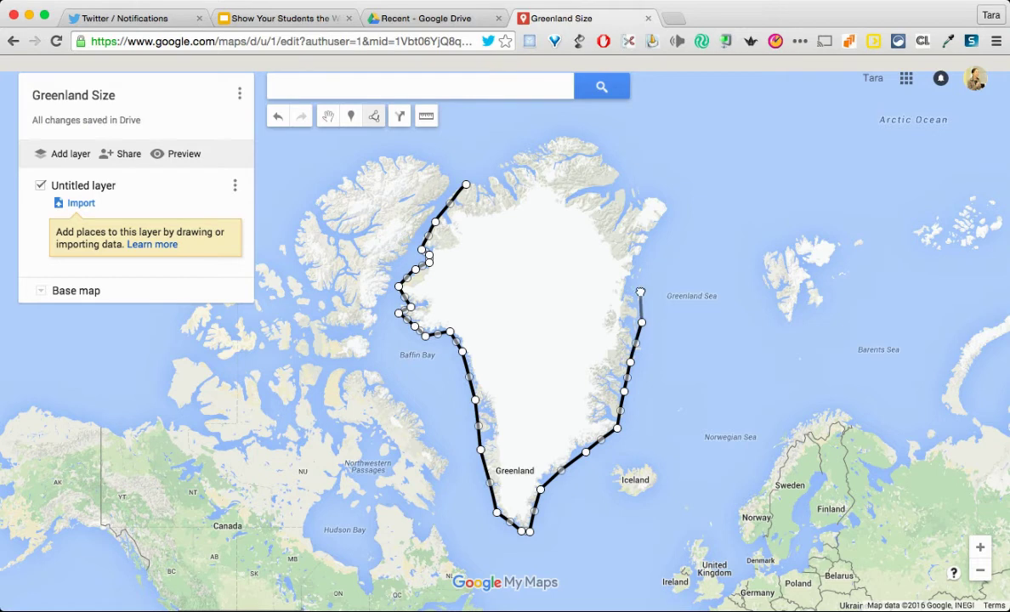
left_click(639, 251)
left_click(668, 214)
left_click(671, 205)
left_click(659, 193)
left_click(639, 187)
left_click(624, 175)
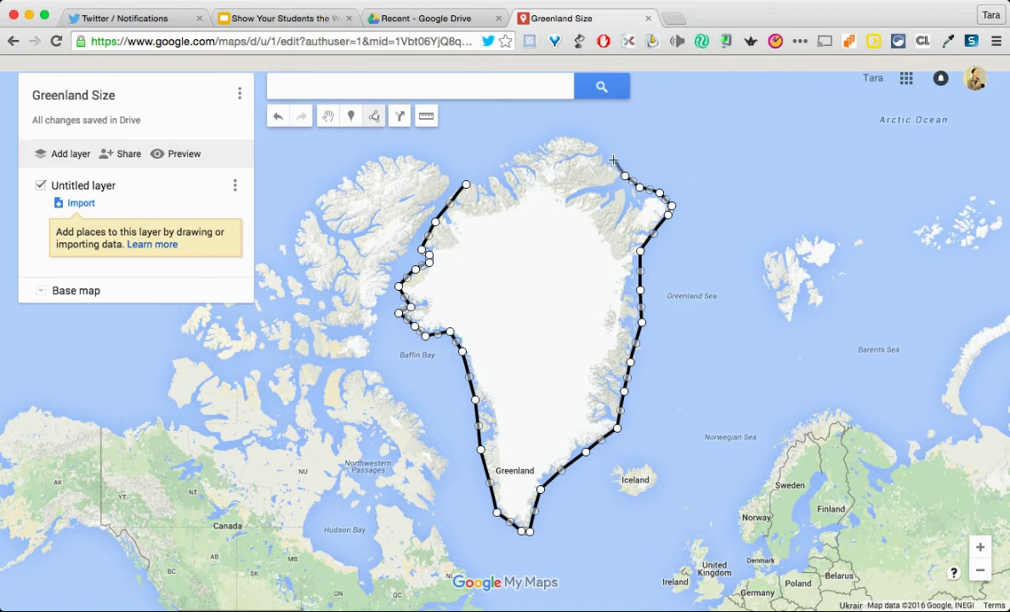
left_click(607, 158)
left_click(594, 142)
left_click(564, 134)
left_click(531, 148)
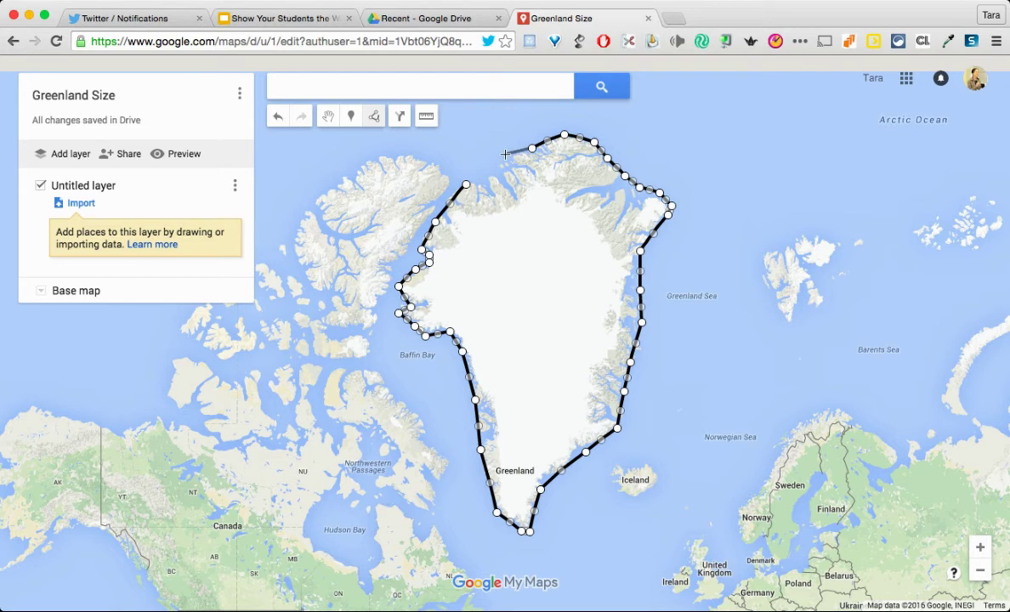
left_click(502, 165)
left_click(467, 184)
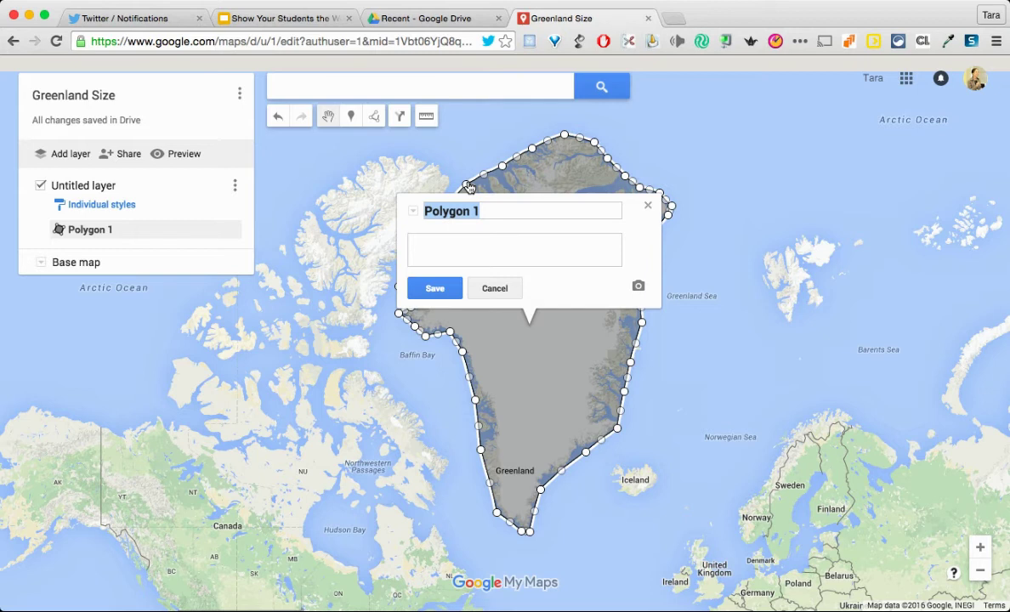
type("Greenland")
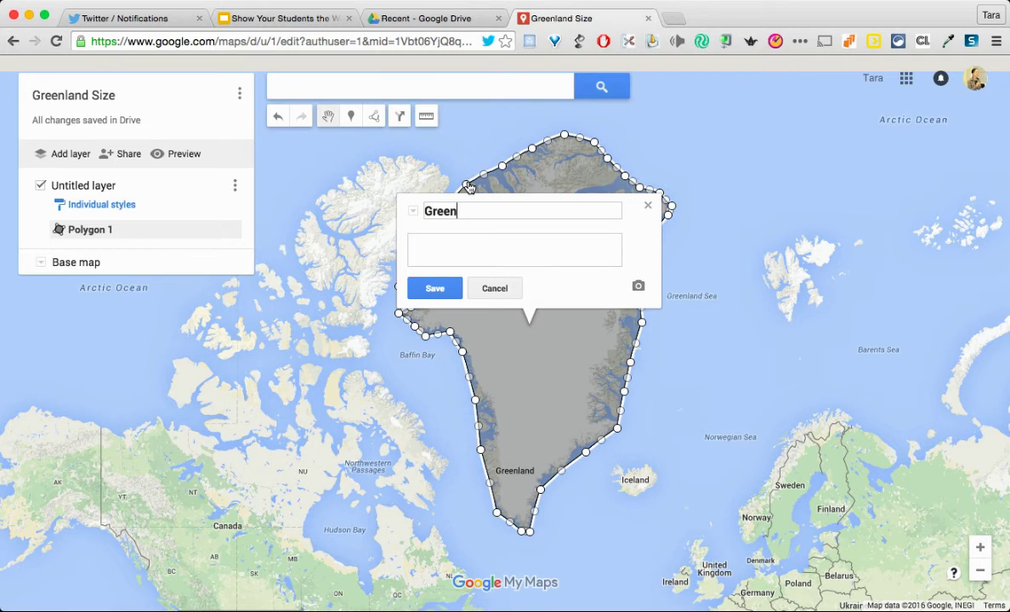
left_click(434, 291)
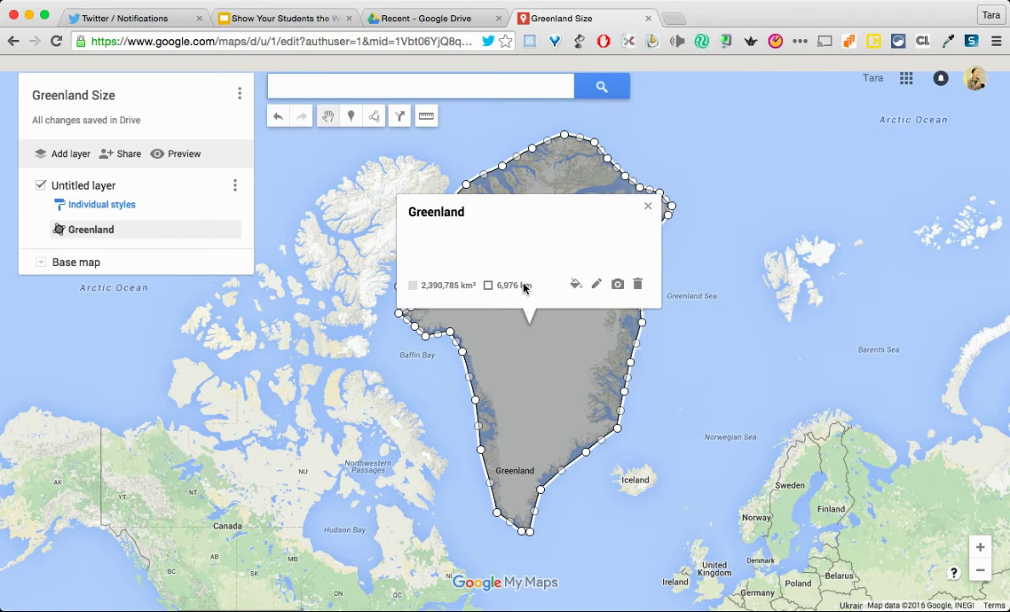
Step: Recolor the Greenland polygon green RGB (0, 157, 87), make its fill nearly opaque and slightly widen its border
left_click(575, 286)
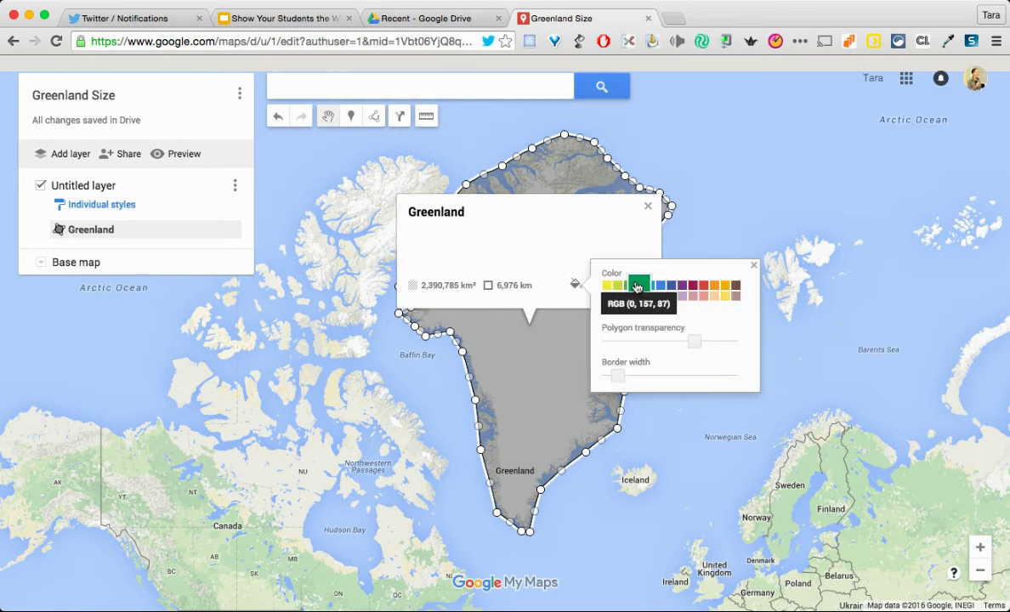
left_click(636, 286)
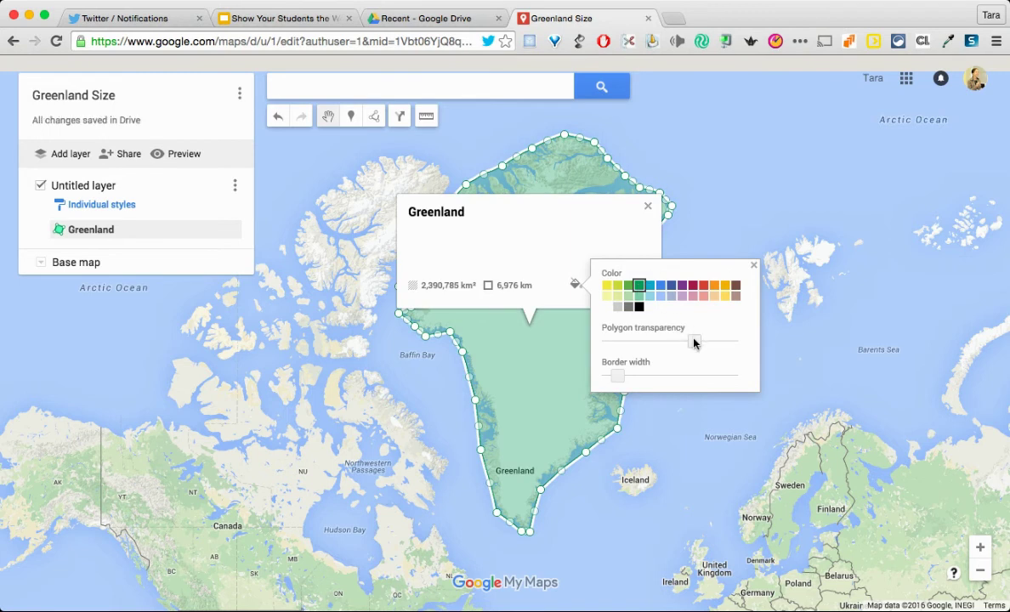
left_click_drag(694, 343, 629, 377)
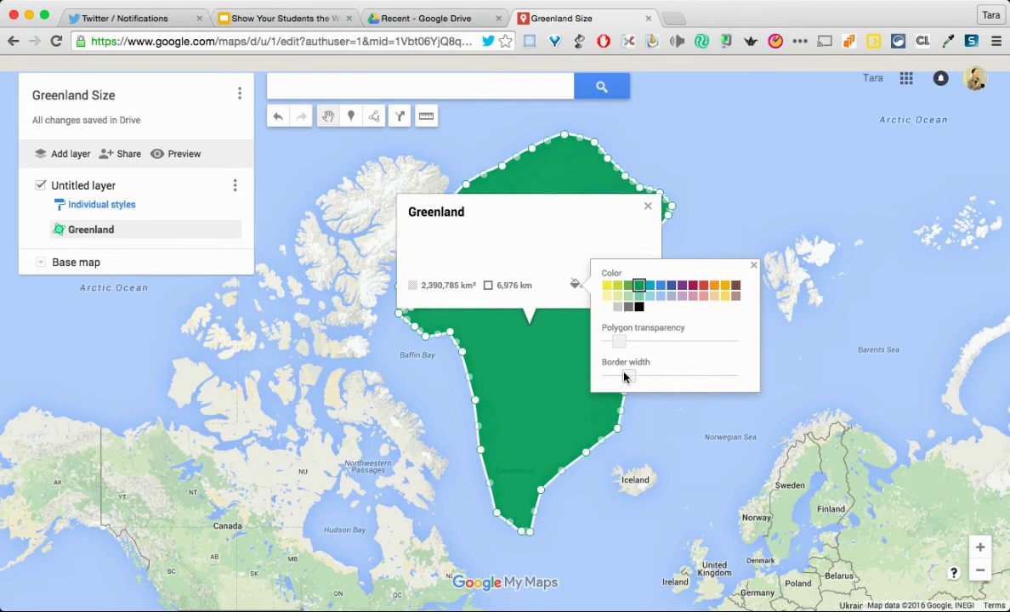
left_click(753, 266)
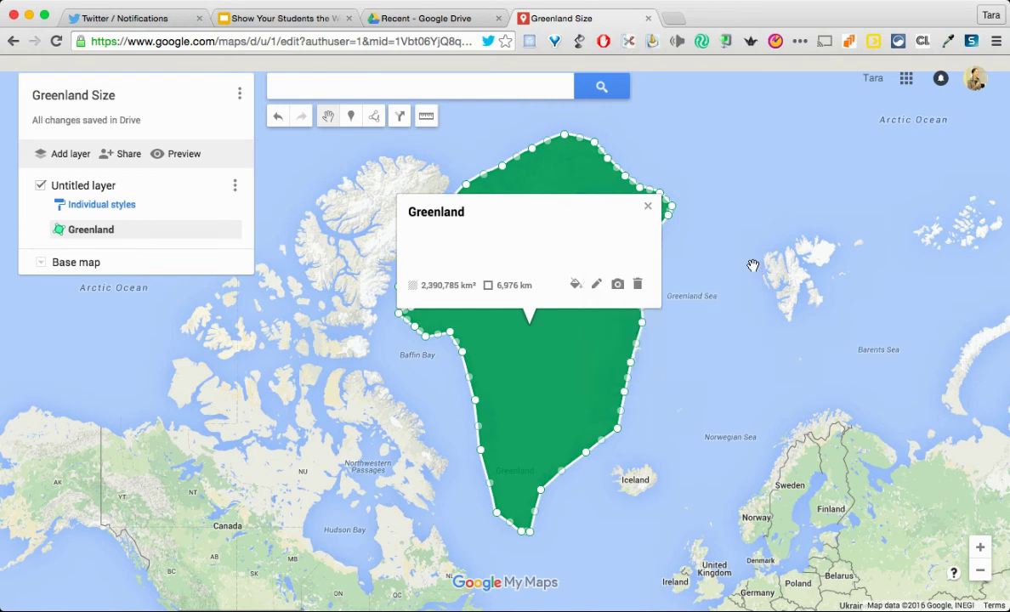
Step: Examine the Greenland polygon's name and description fields and its image or video options, leaving everything unedited, and close its details
left_click(596, 285)
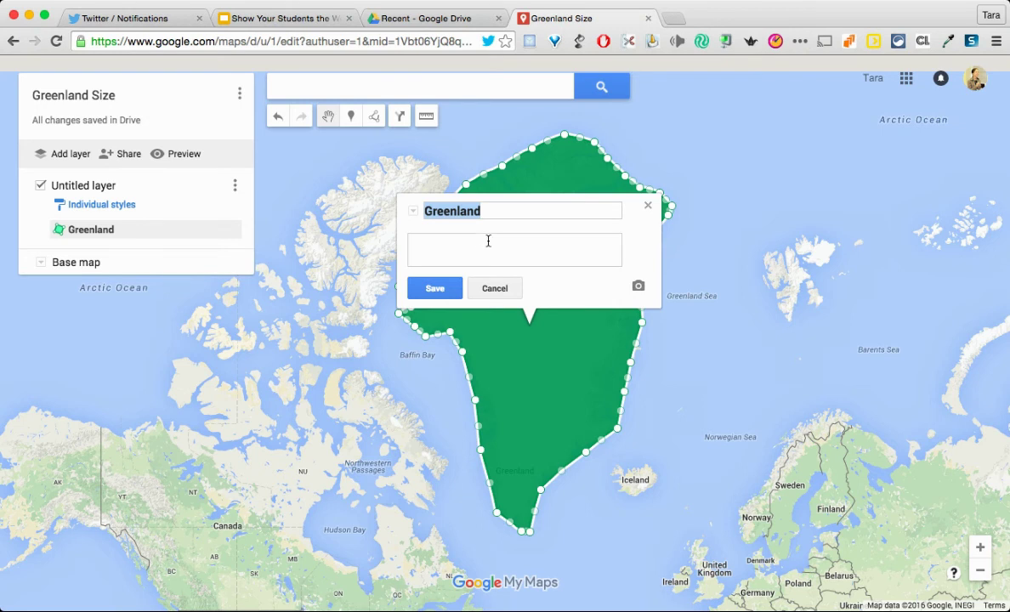
left_click(497, 290)
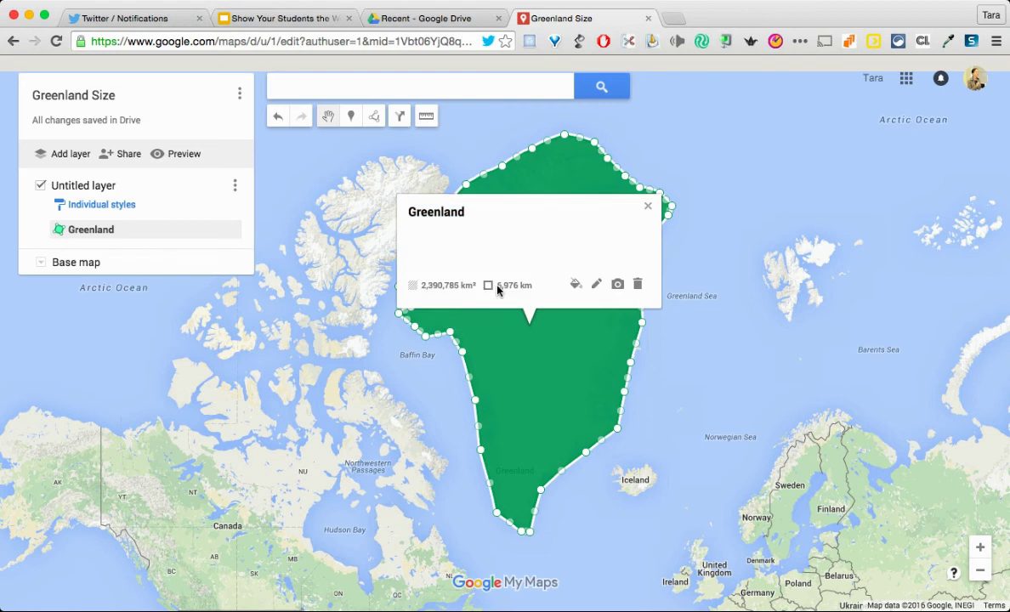
left_click(618, 286)
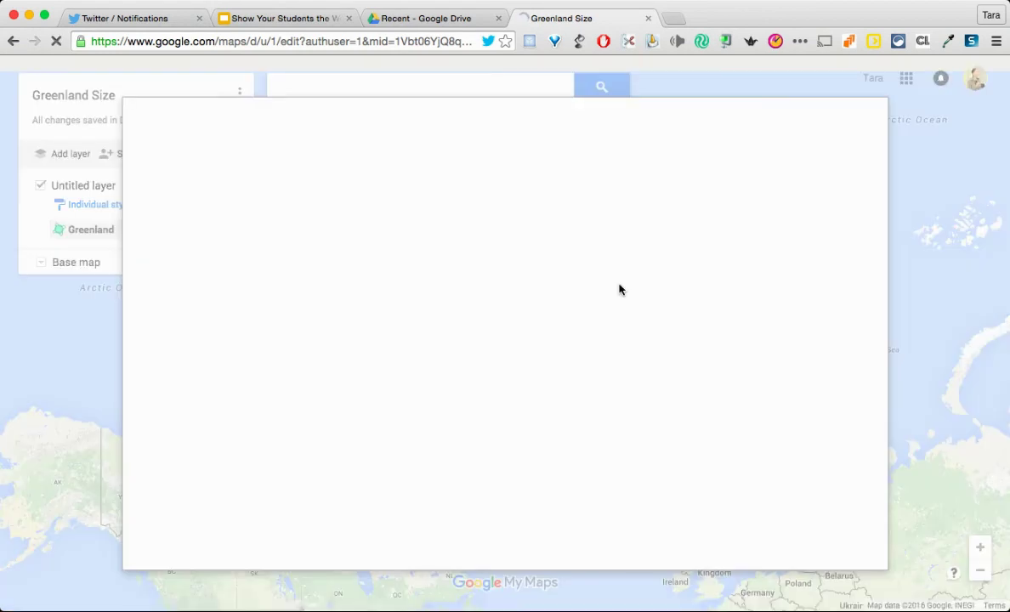
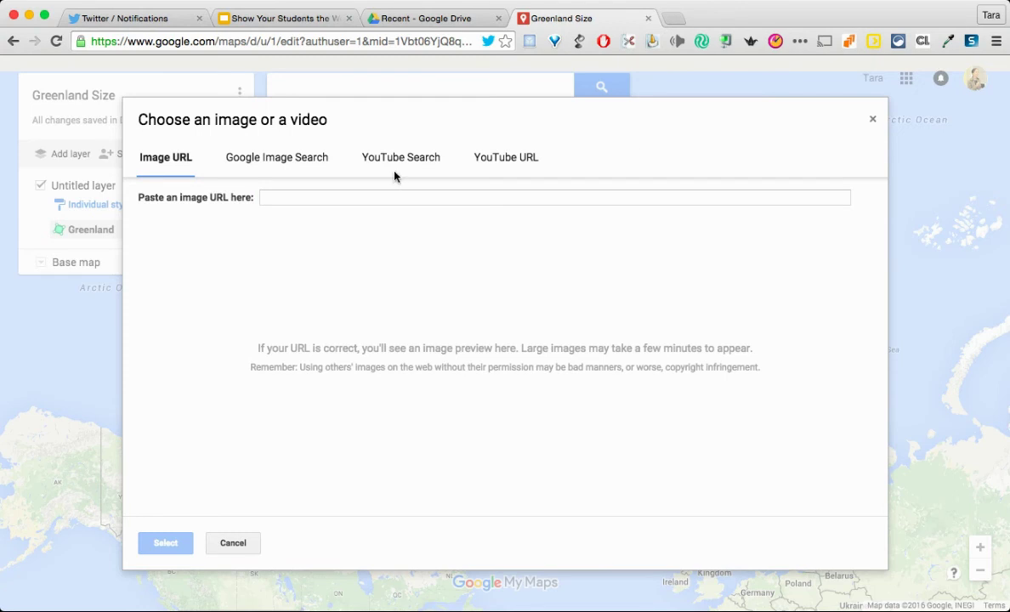
left_click(872, 120)
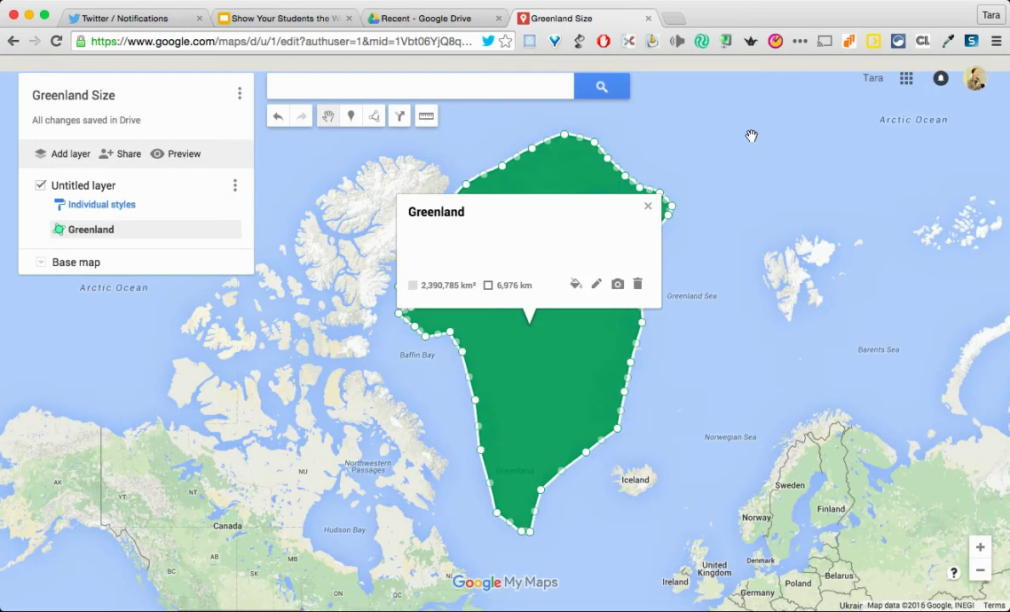
left_click(647, 205)
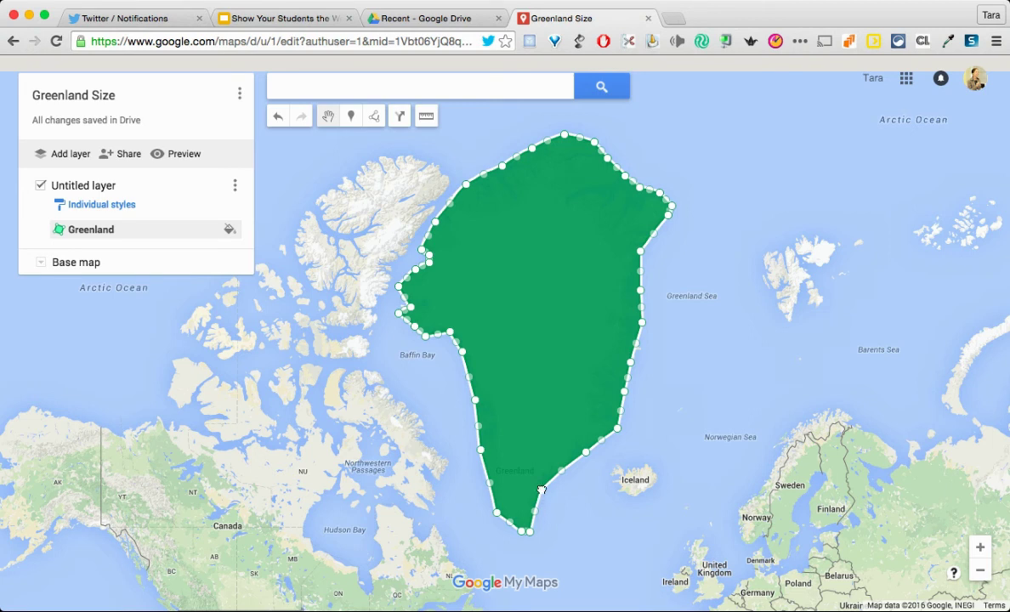
Step: Reshape the polygon's southeast coast by pulling one corner point inland and back out near the coastline, and close the shape's details
left_click_drag(532, 472, 531, 472)
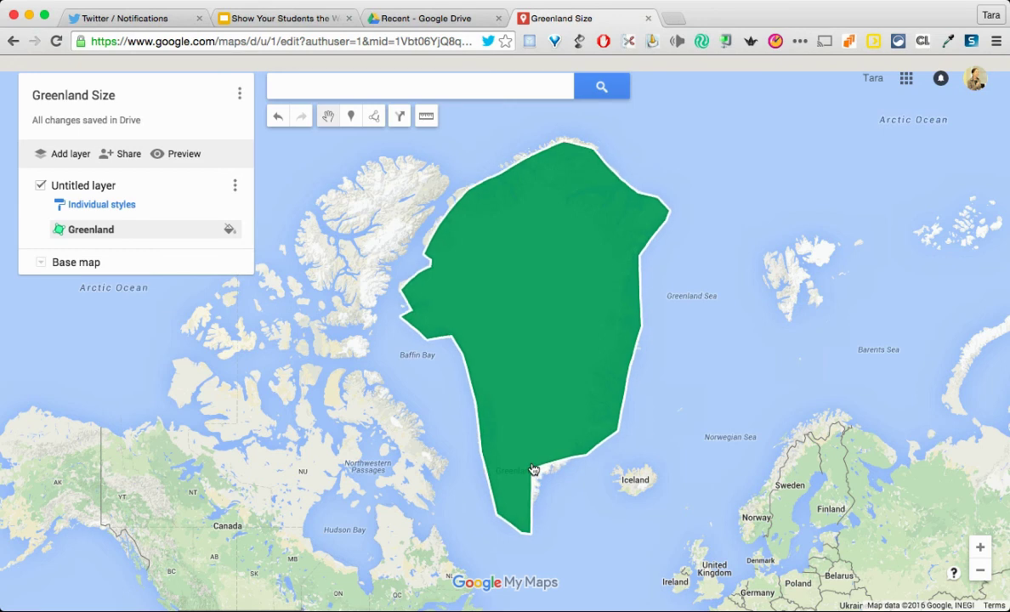
left_click(532, 469)
left_click(521, 450)
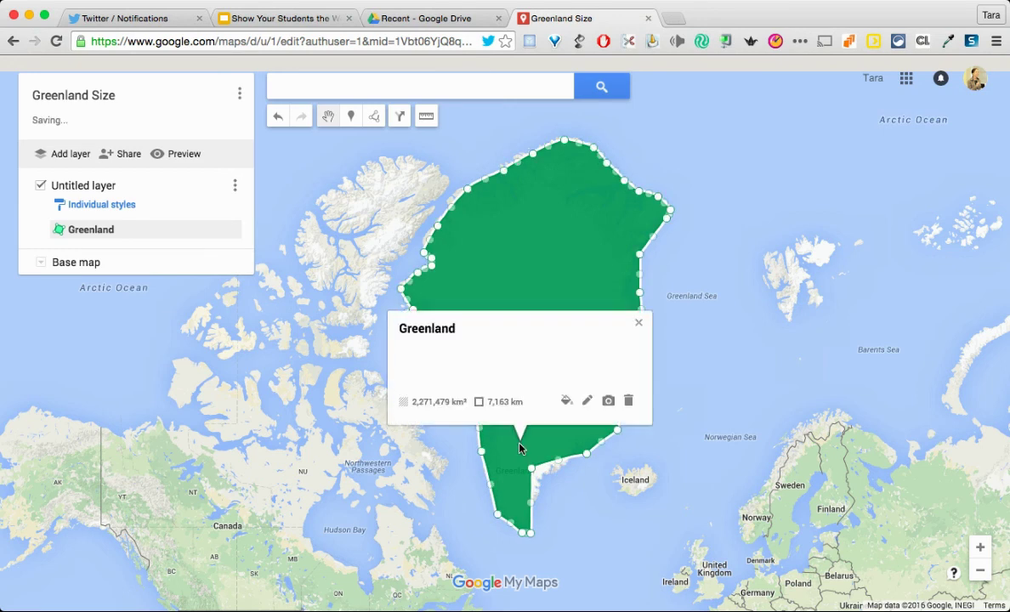
left_click(532, 473)
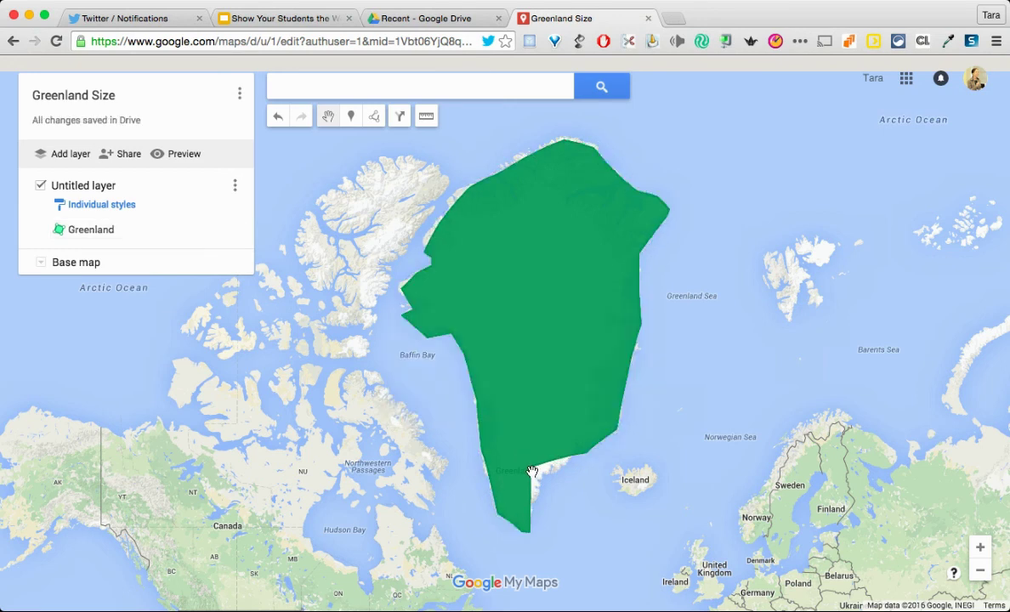
left_click(532, 469)
left_click(527, 450)
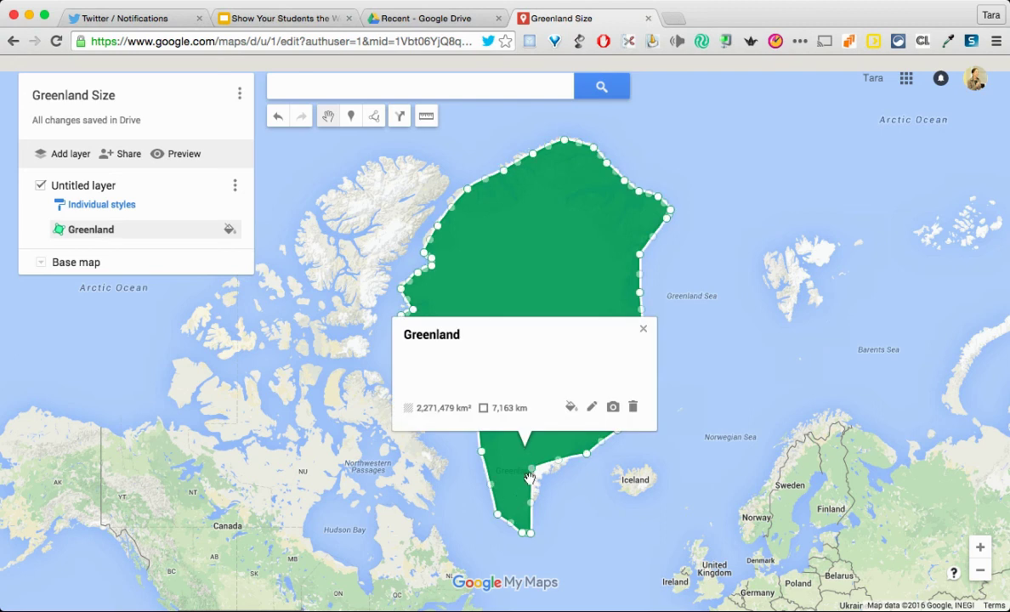
left_click_drag(534, 476, 540, 487)
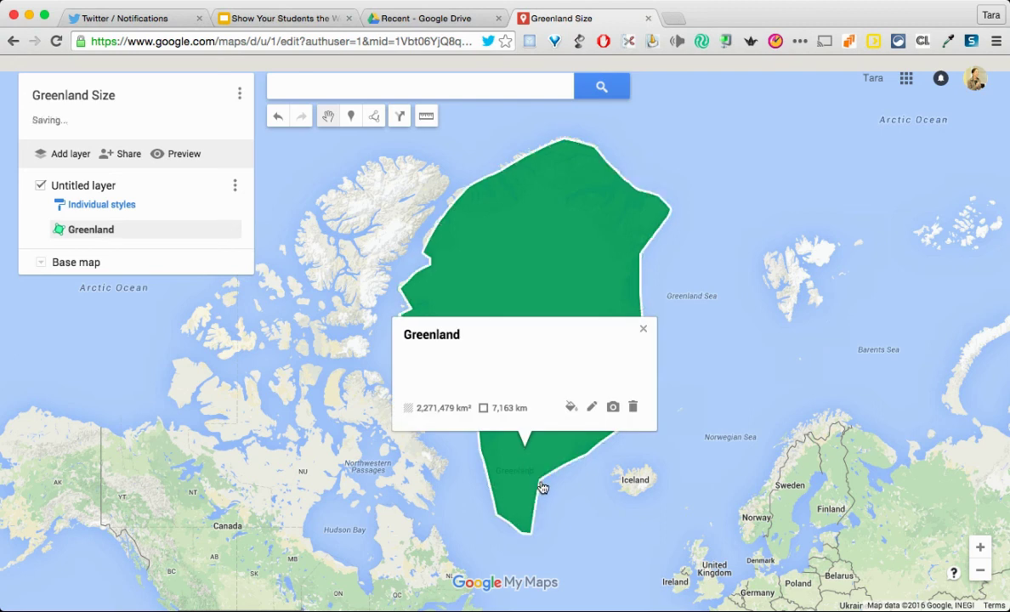
left_click(579, 493)
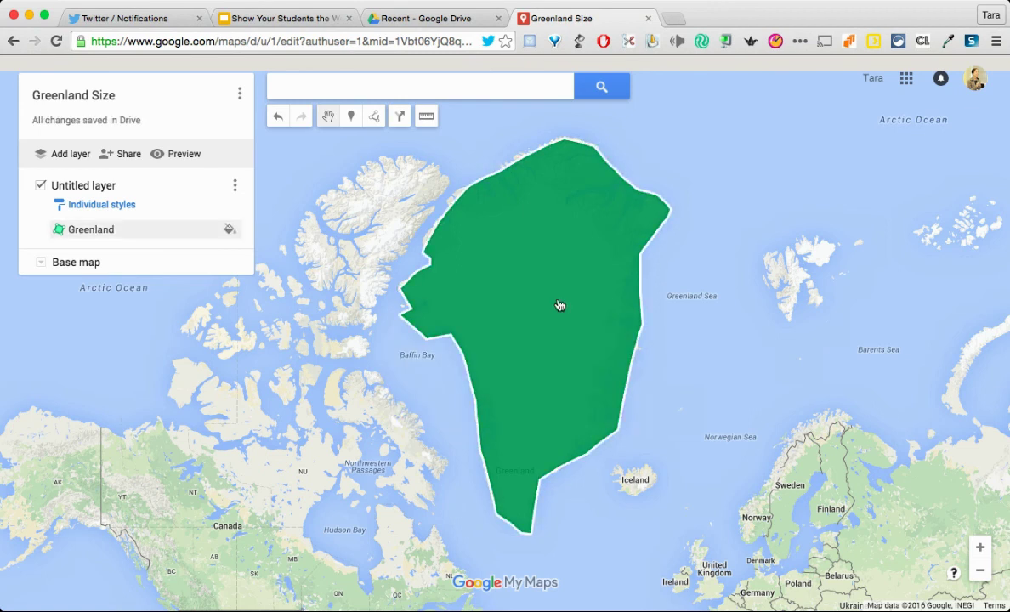
Step: Move the Greenland polygon off Greenland and place it over western Europe, between the United Kingdom and Poland
left_click_drag(557, 301, 531, 303)
left_click(538, 277)
left_click(539, 277)
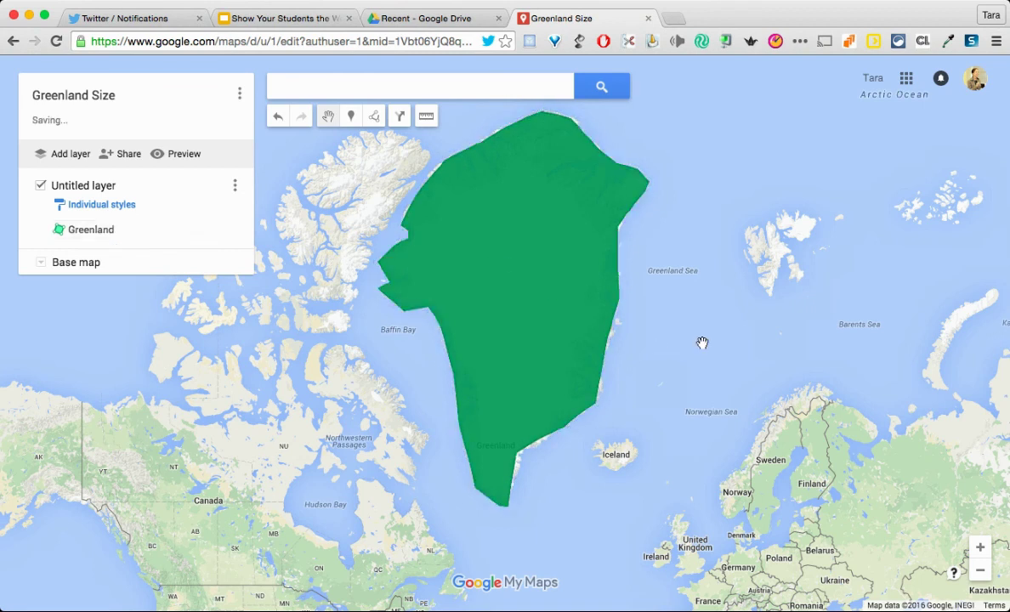
left_click(495, 290)
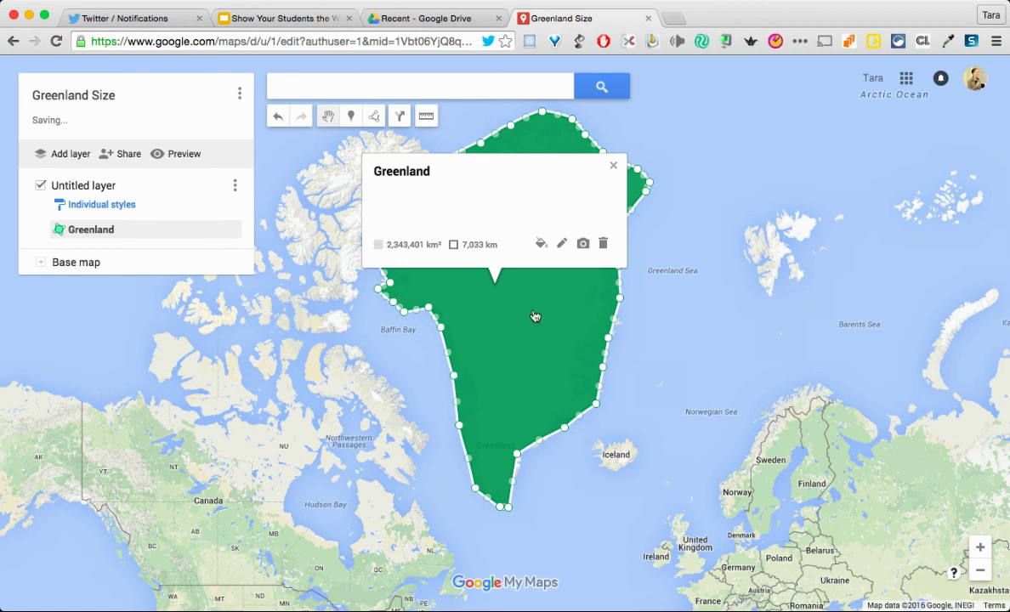
left_click_drag(533, 312, 722, 529)
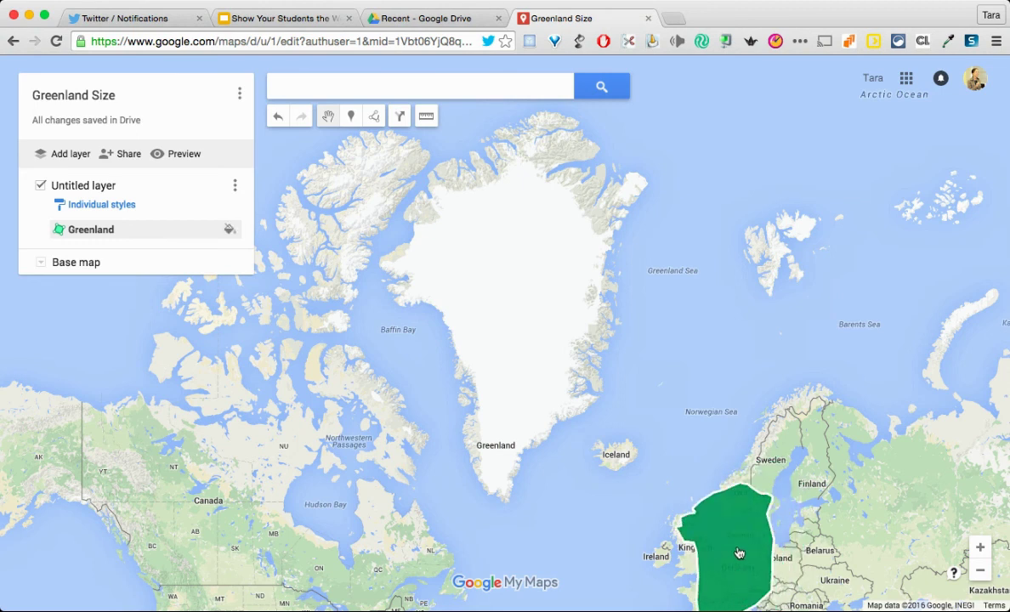
Step: Move the Greenland polygon from Europe onto India, and from there across the Atlantic onto Brazil
left_click_drag(705, 413, 473, 78)
left_click_drag(500, 222, 803, 393)
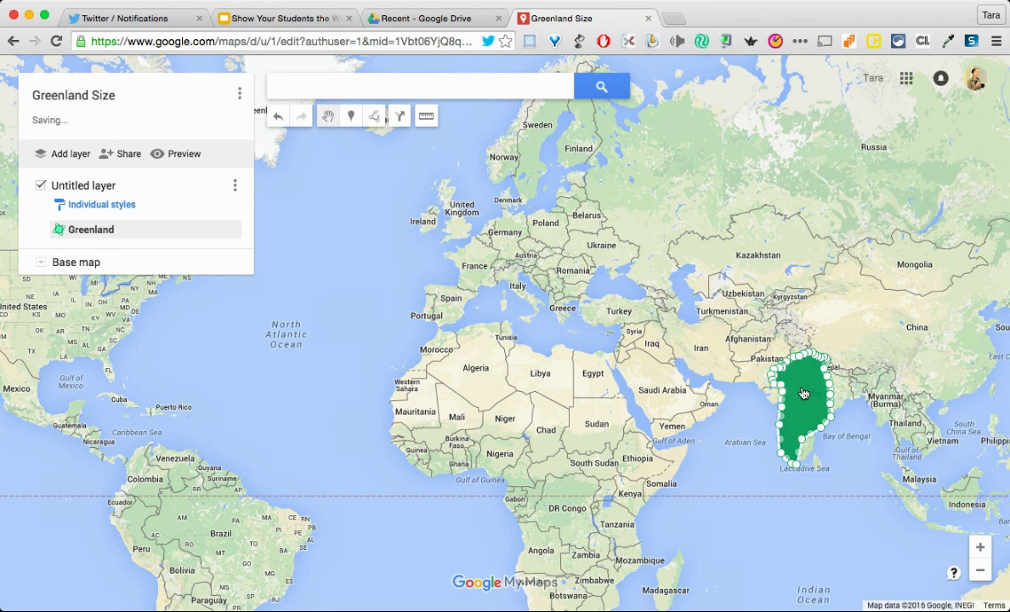
left_click_drag(803, 392, 226, 536)
Step: Move the Greenland polygon from Brazil onto Madagascar, off Africa's southeast coast
left_click_drag(345, 505, 450, 218)
left_click_drag(333, 253, 772, 299)
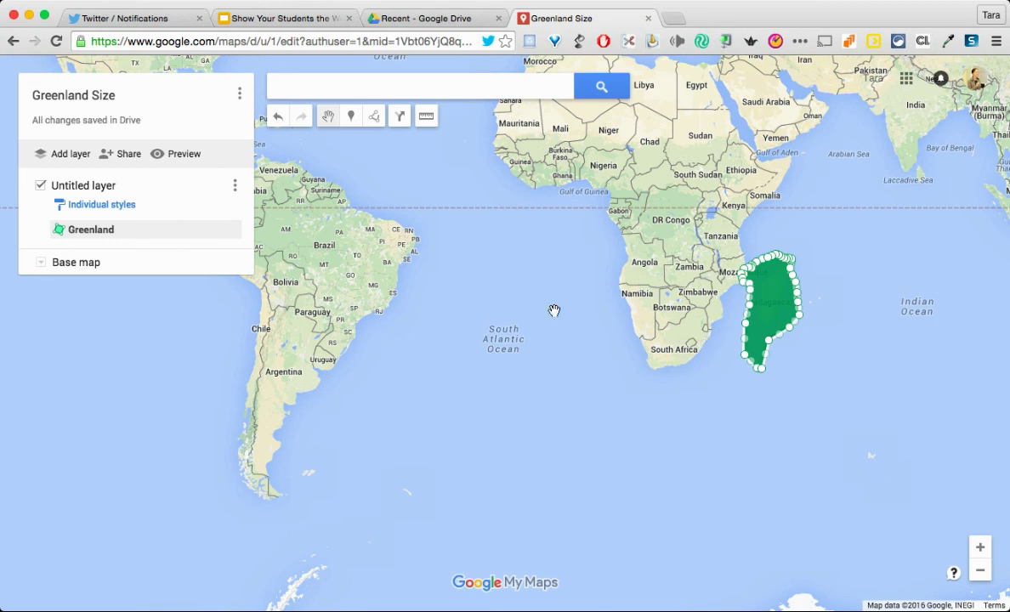